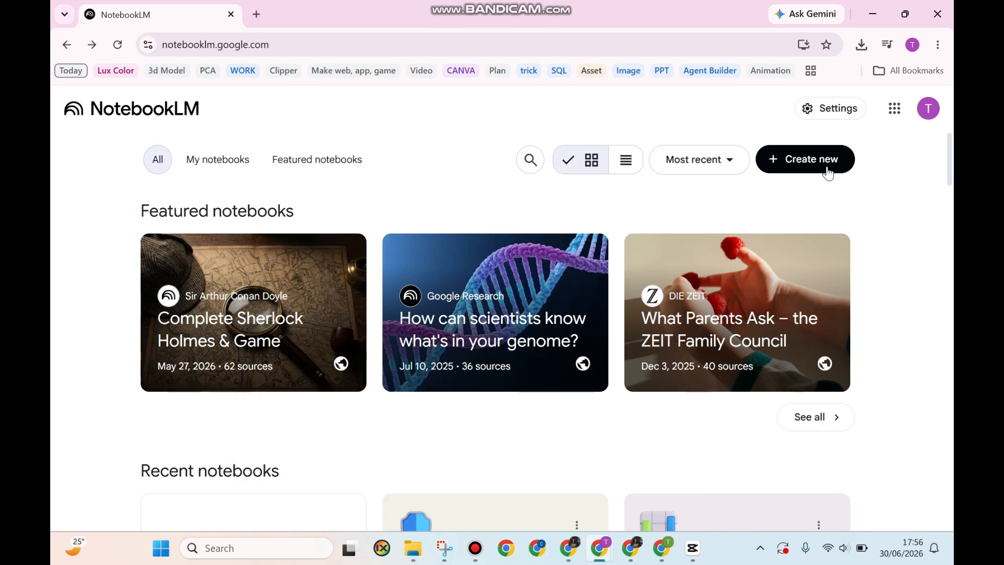
Create a new notebook and try to add the downloaded "Copy of Competitor Analysis and Mapping + SWOT.xlsx" as a source.
{"action": "left_click", "coordinate": [828, 172]}
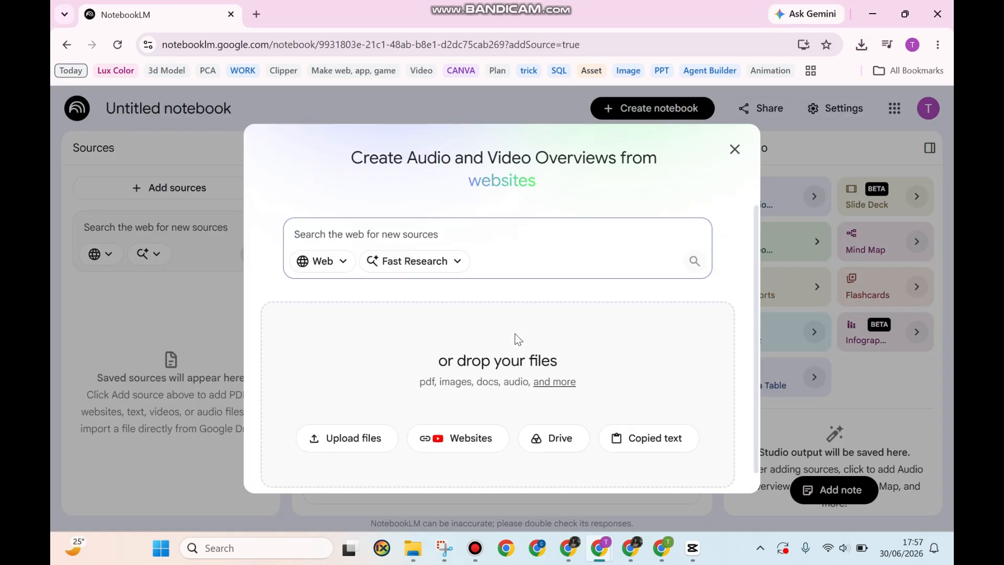
{"action": "left_click", "coordinate": [861, 46]}
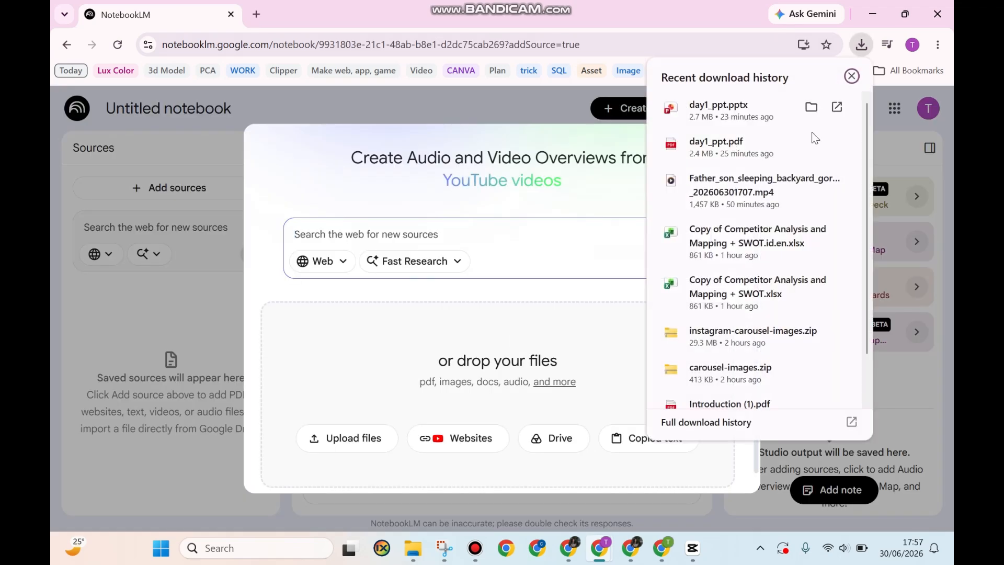
{"action": "left_click_drag", "start_coordinate": [761, 293], "coordinate": [515, 362]}
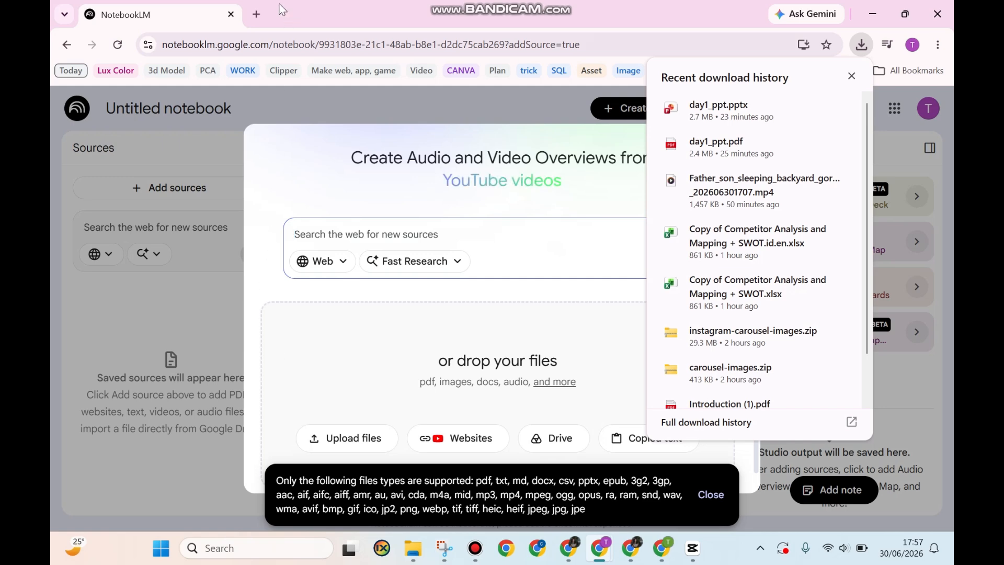
Open Google Sheets in a new browser tab.
{"action": "left_click", "coordinate": [255, 16]}
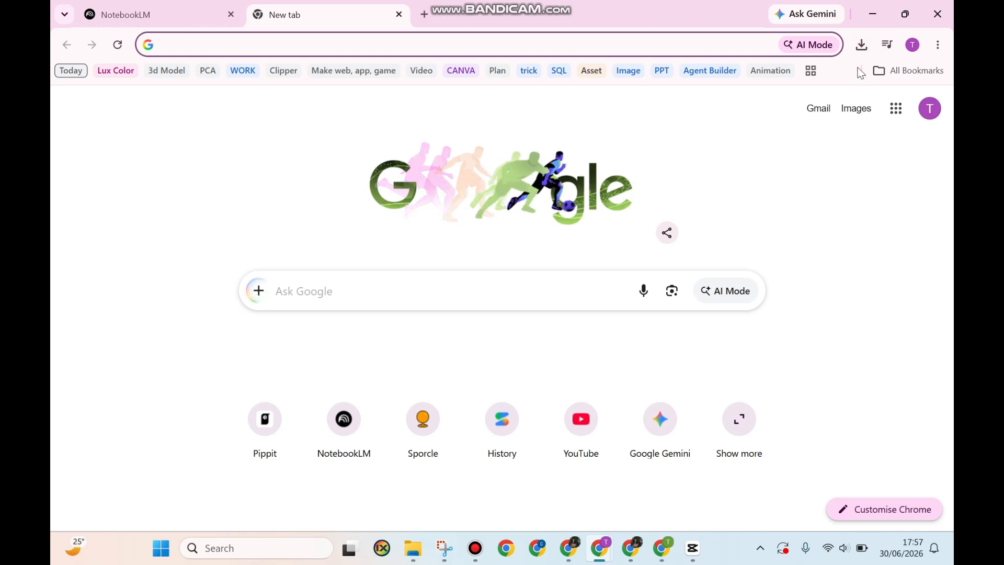
{"action": "left_click", "coordinate": [863, 46]}
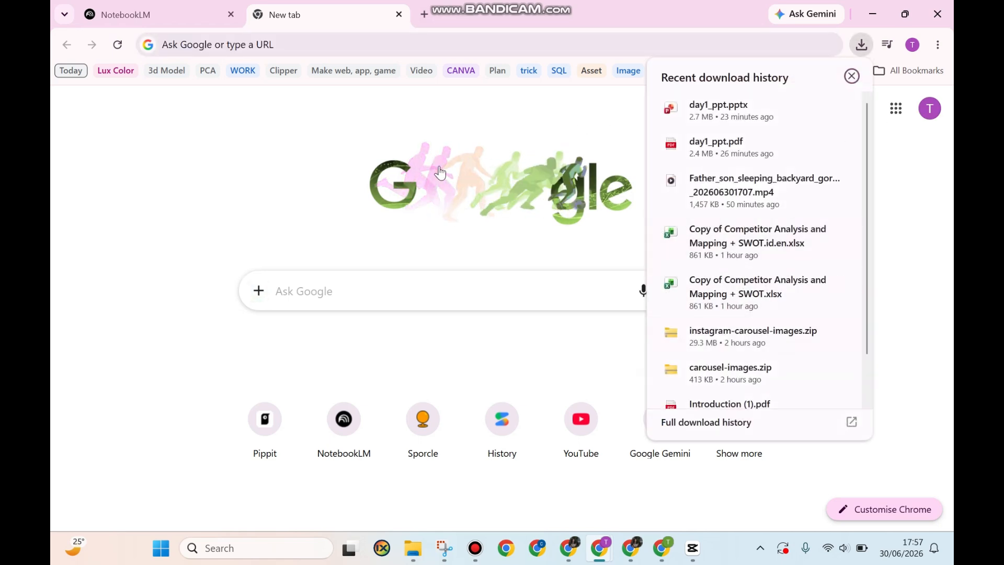
{"action": "left_click", "coordinate": [228, 158]}
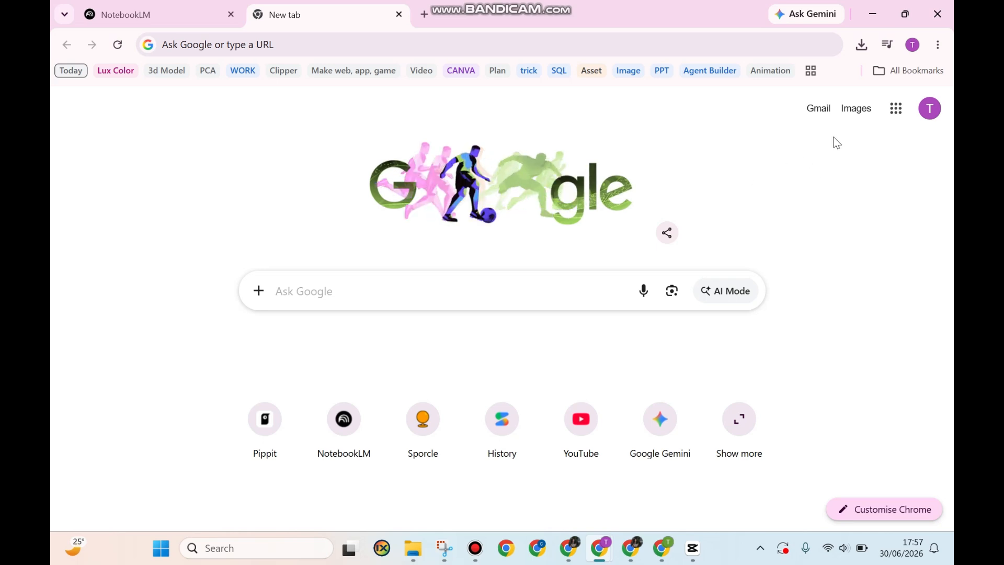
{"action": "left_click", "coordinate": [892, 124]}
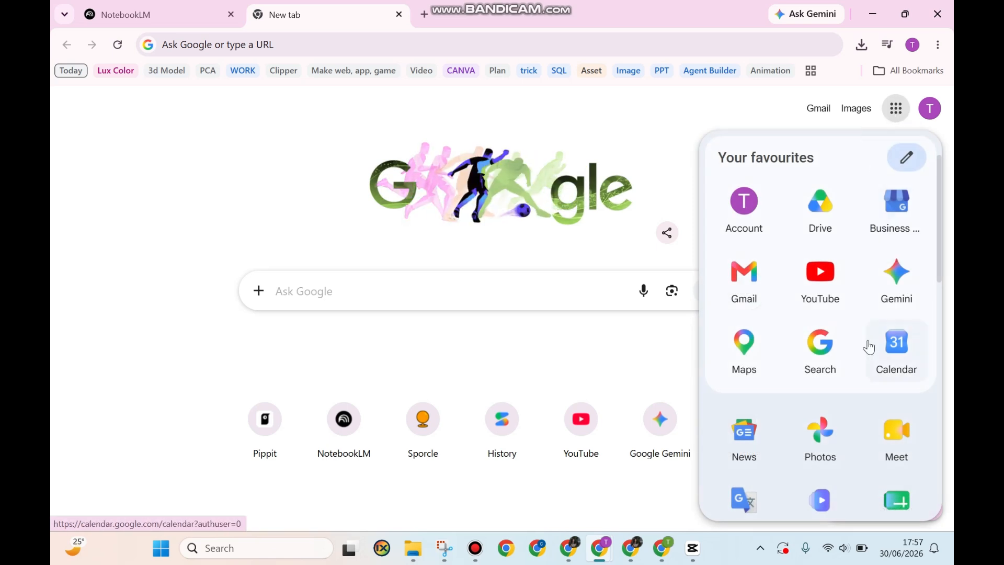
{"action": "scroll", "coordinate": [897, 360], "scroll_direction": "down", "scroll_amount": 3}
{"action": "left_click", "coordinate": [898, 370]}
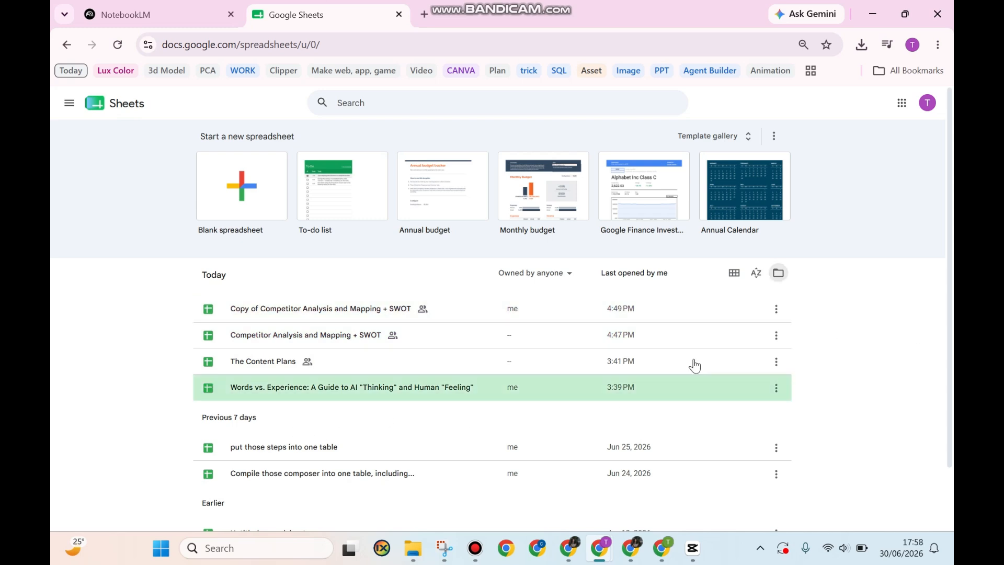
Upload the Excel file "Copy of Competitor Analysis and Mapping + SWOT" from the Downloads folder and open it as a spreadsheet.
{"action": "left_click", "coordinate": [778, 273]}
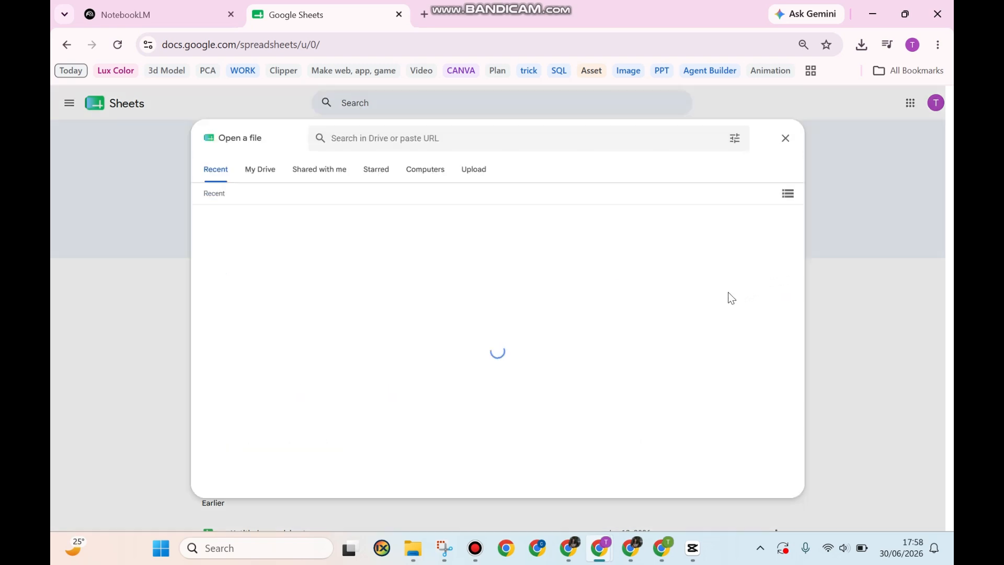
{"action": "left_click", "coordinate": [484, 176]}
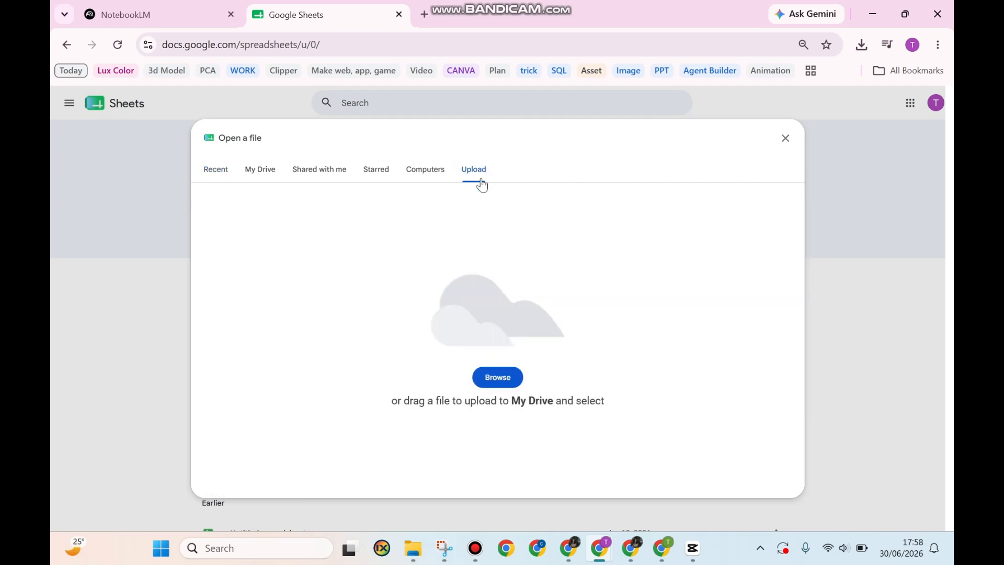
{"action": "left_click", "coordinate": [507, 377]}
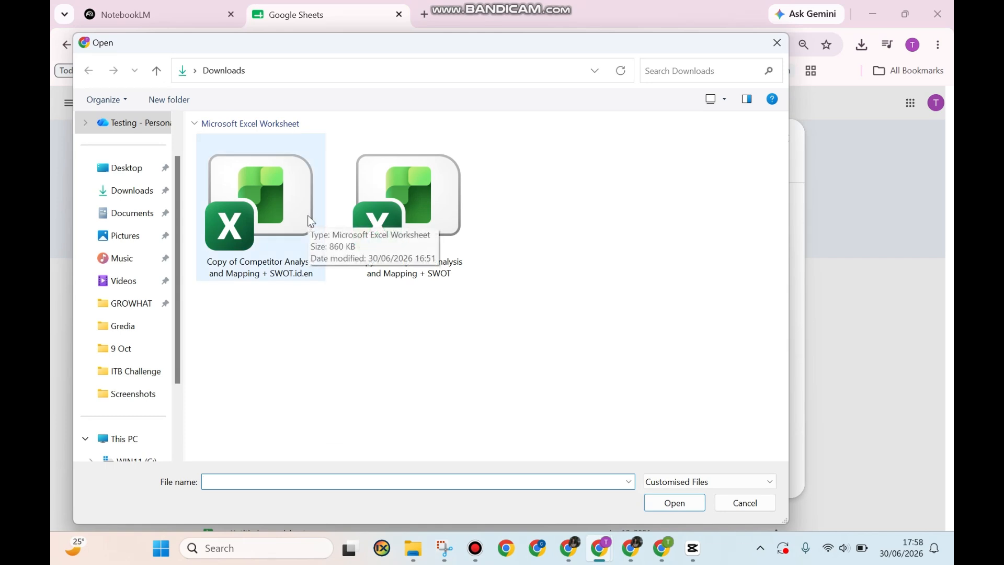
{"action": "left_click", "coordinate": [413, 228]}
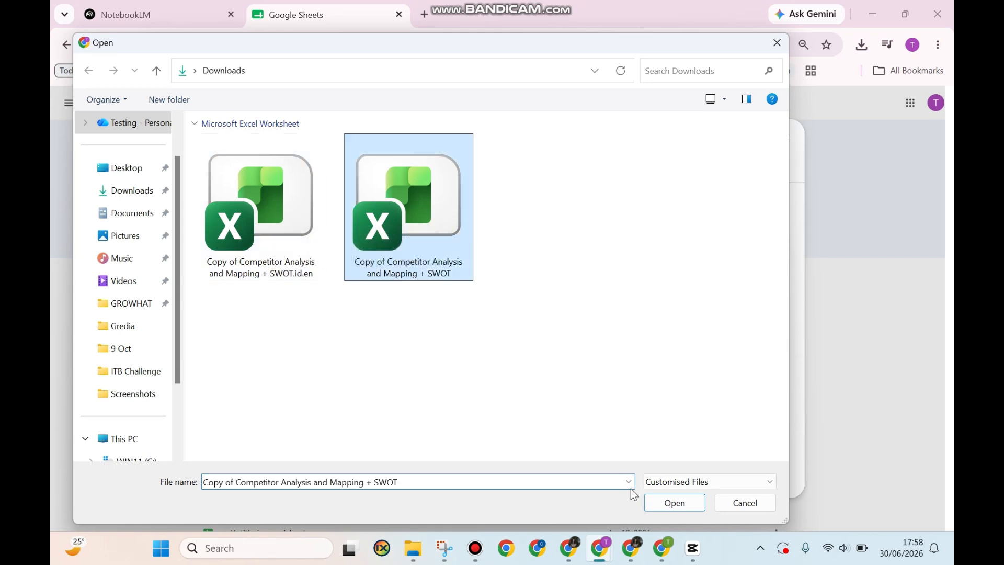
{"action": "left_click", "coordinate": [684, 503]}
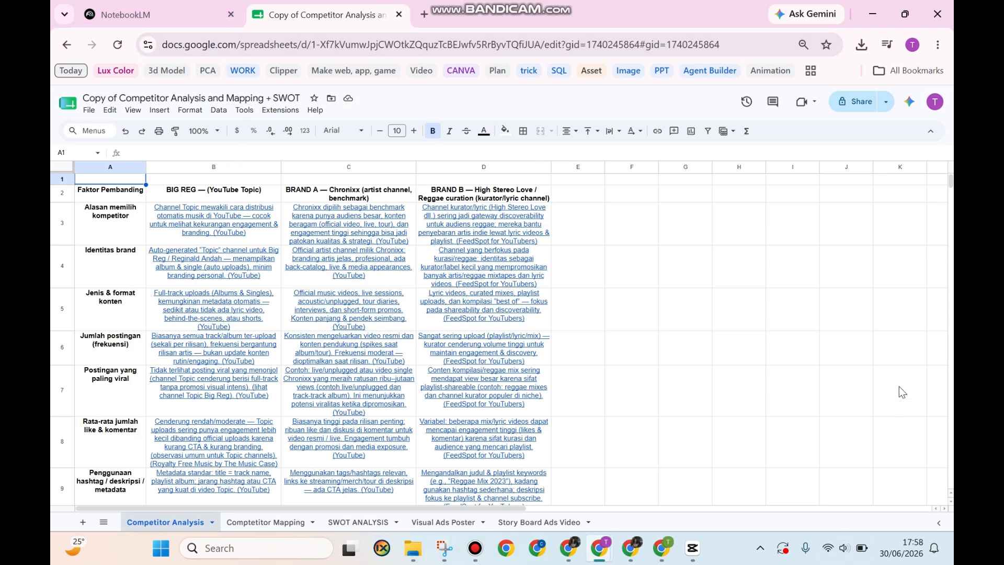
Share the spreadsheet with anyone with the link as Viewer and copy its sharing link.
{"action": "left_click", "coordinate": [850, 103]}
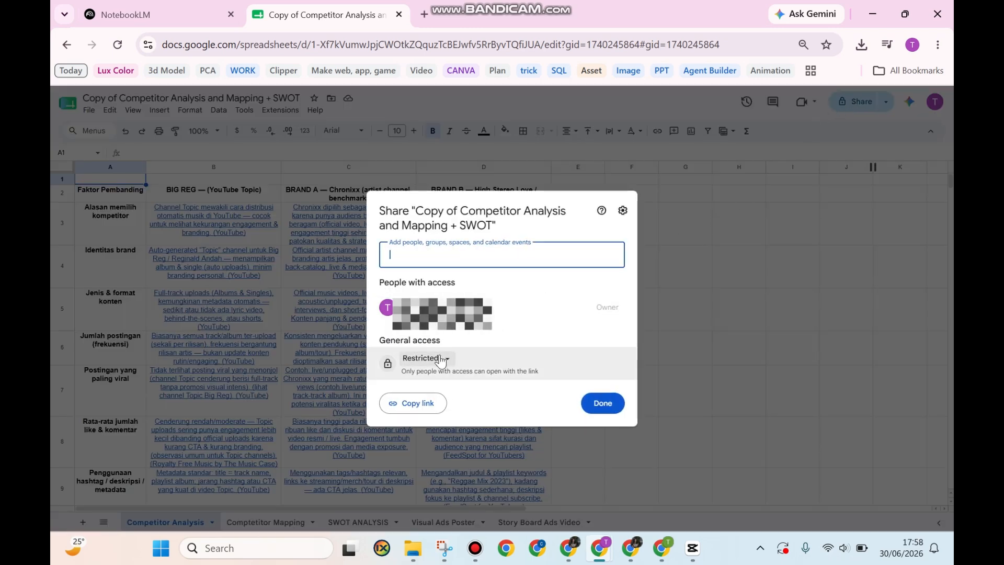
{"action": "left_click", "coordinate": [440, 358]}
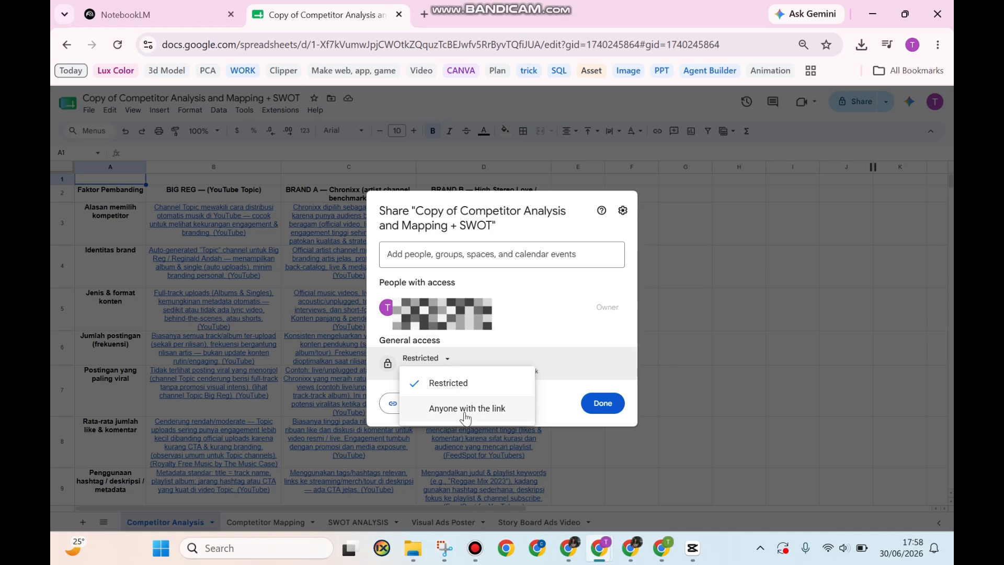
{"action": "left_click", "coordinate": [469, 410]}
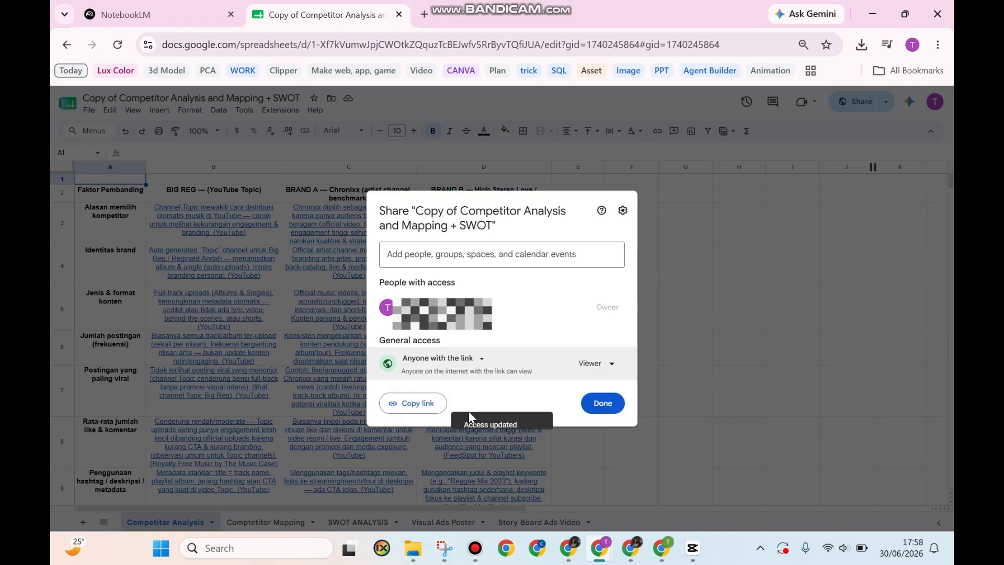
{"action": "left_click", "coordinate": [602, 363]}
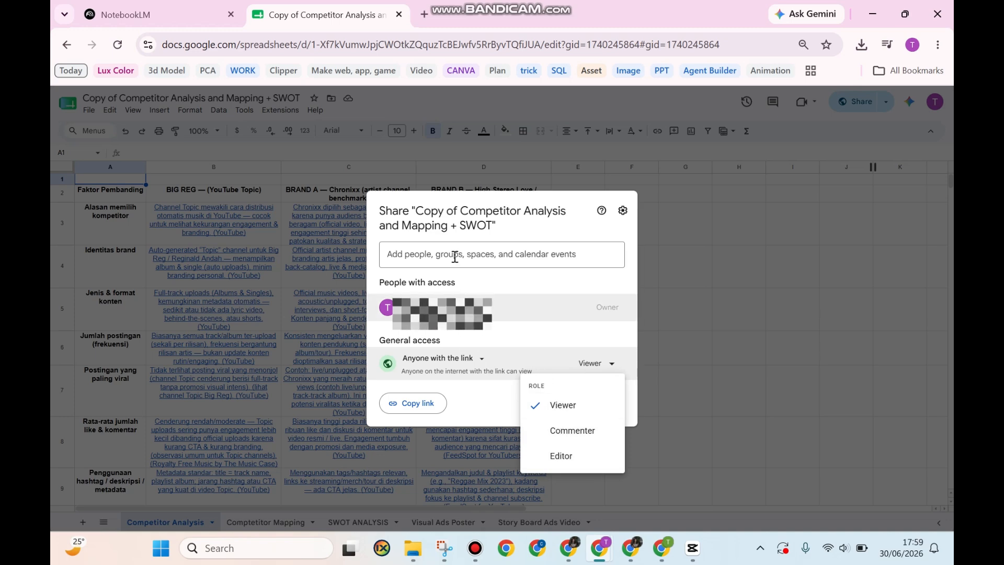
{"action": "left_click", "coordinate": [602, 403]}
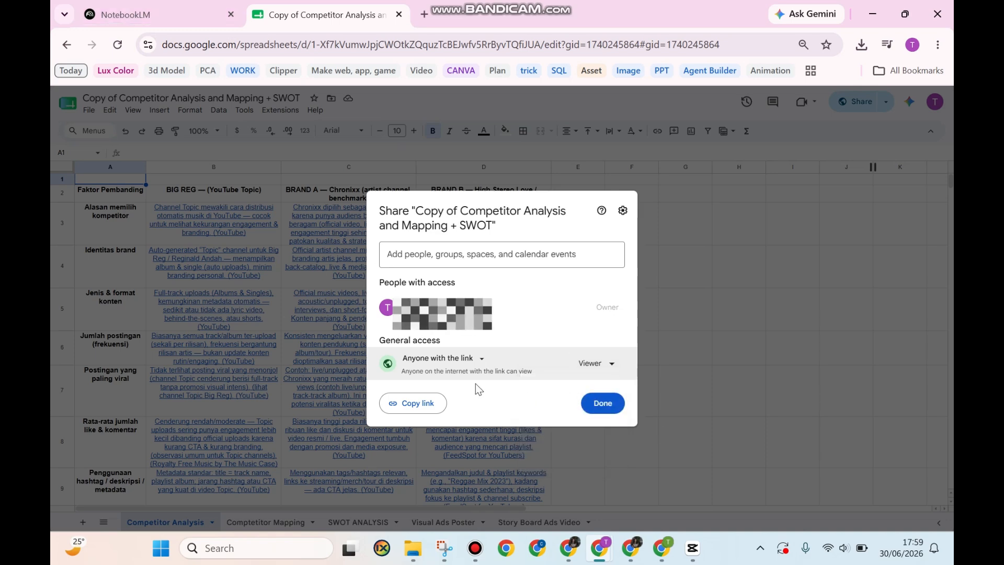
{"action": "left_click", "coordinate": [424, 408]}
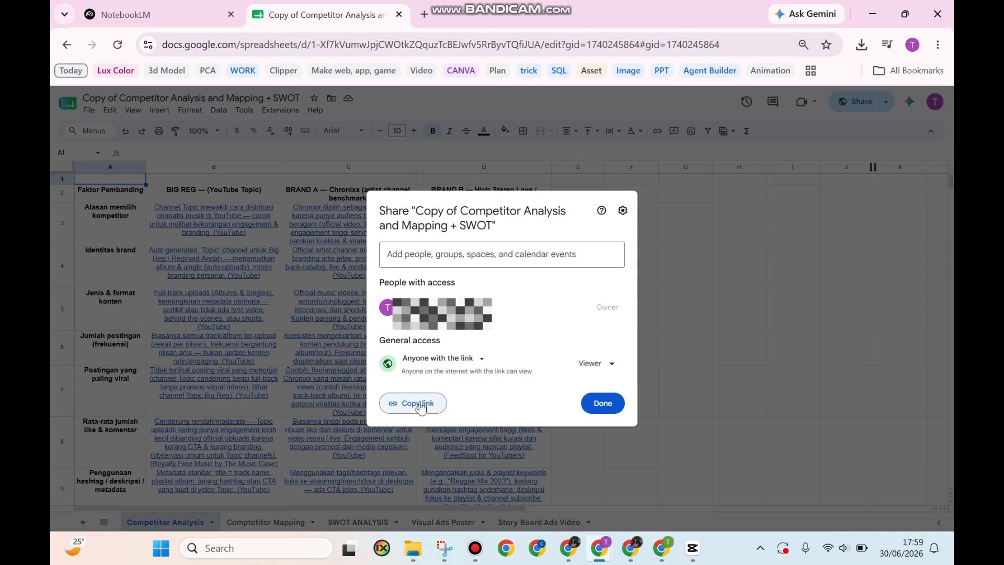
Switch back to NotebookLM and add the copied spreadsheet link as a website source of the untitled notebook.
{"action": "left_click", "coordinate": [187, 19]}
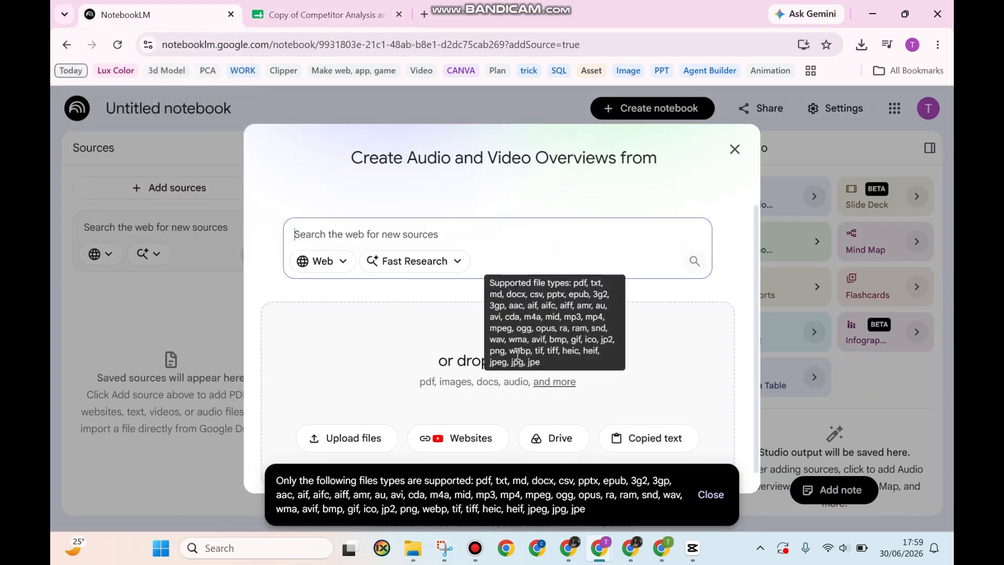
{"action": "left_click", "coordinate": [441, 440]}
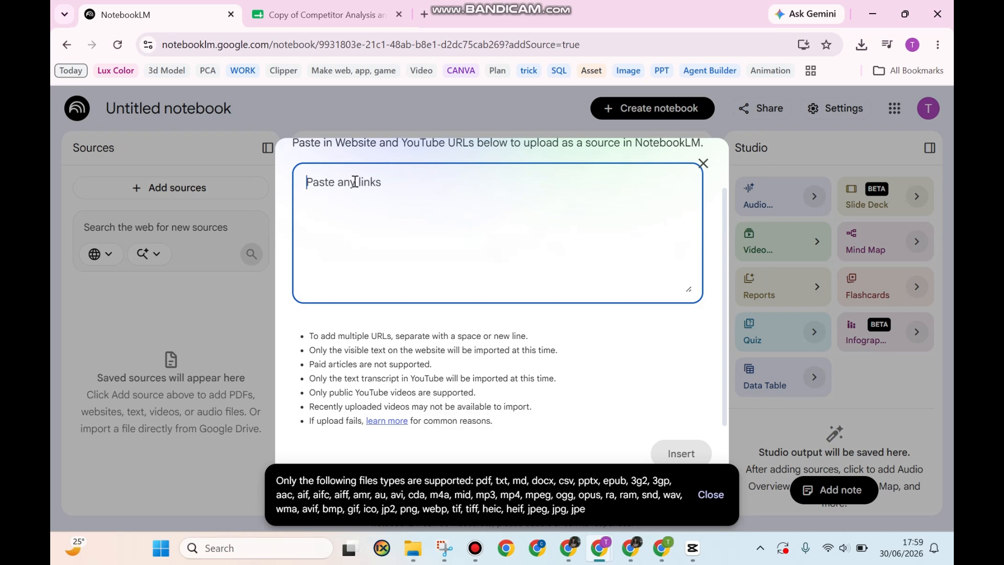
{"action": "key", "text": "ctrl+v"}
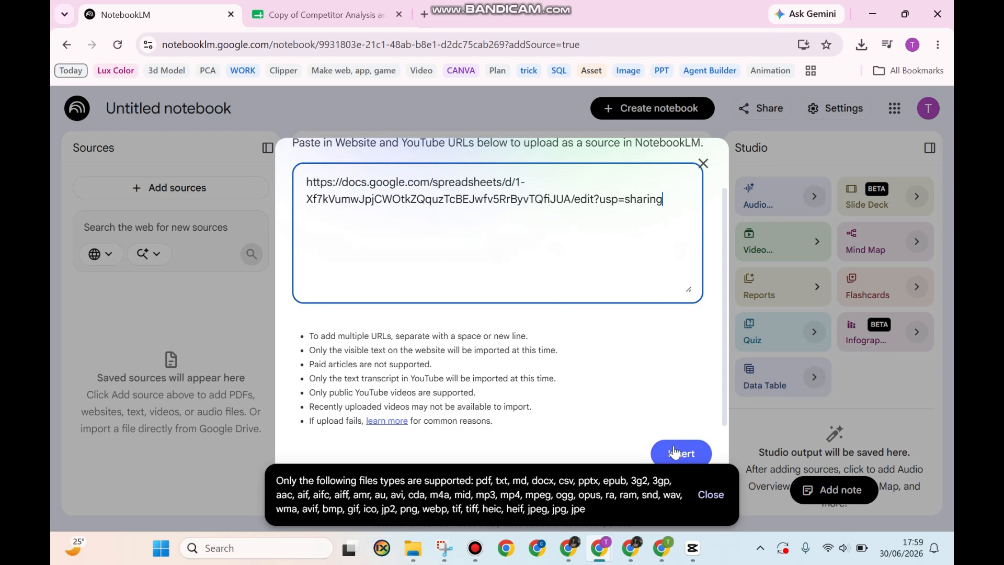
{"action": "left_click", "coordinate": [335, 15]}
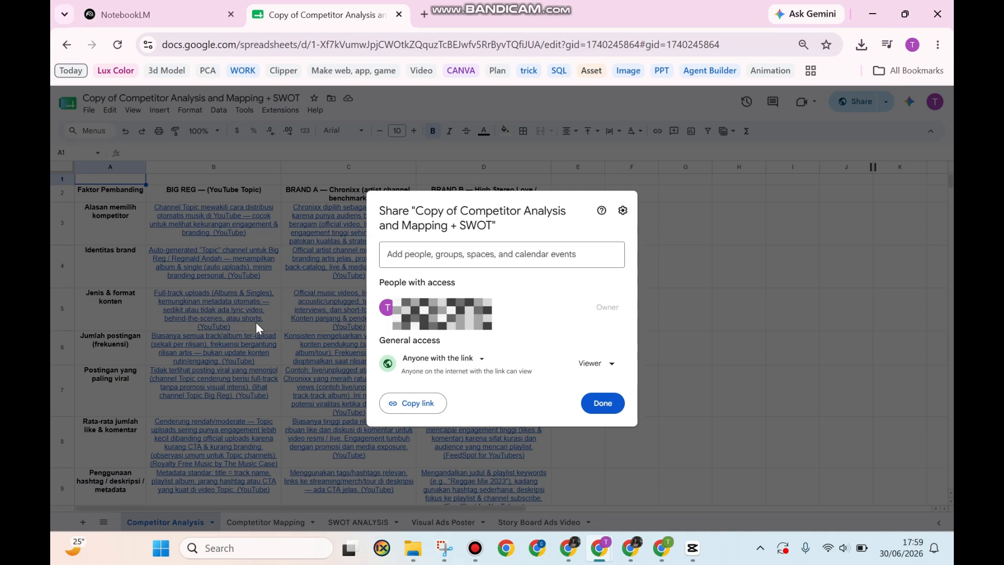
{"action": "left_click", "coordinate": [177, 11]}
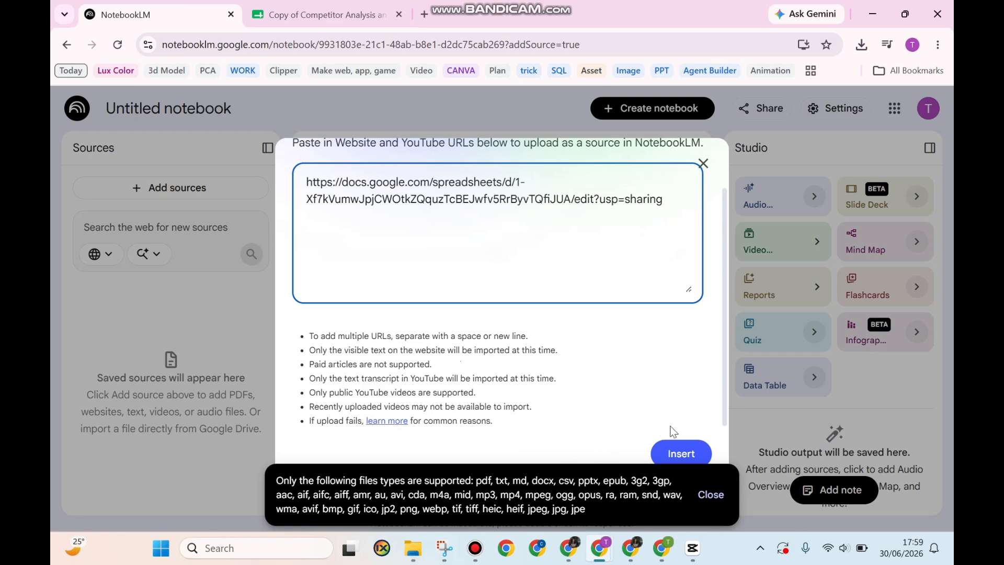
{"action": "left_click", "coordinate": [683, 453]}
{"action": "left_click", "coordinate": [710, 491]}
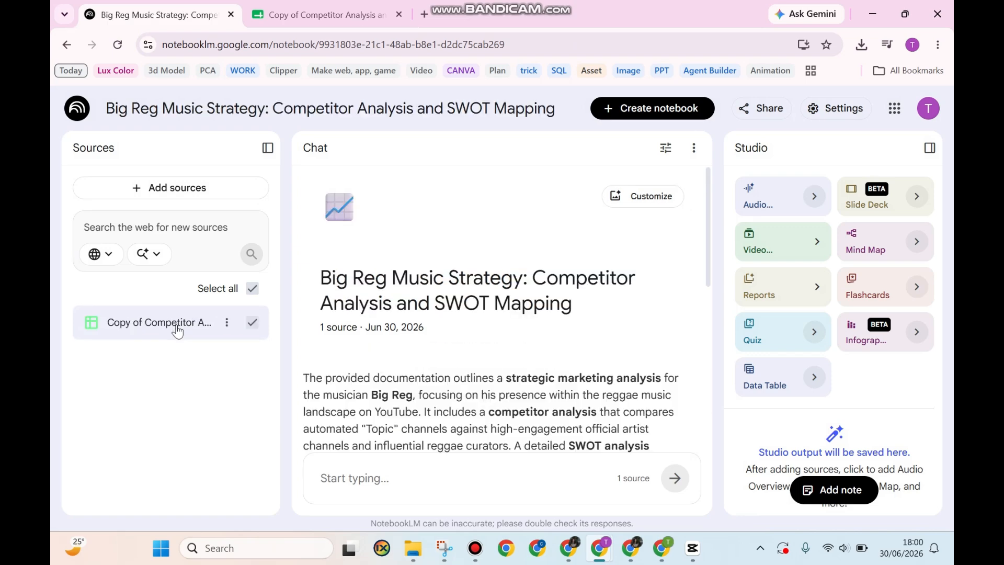
Read the notebook summary and ask the suggested question "Explain the storytelling strategy for the Strength to Rise advertisement.".
{"action": "scroll", "coordinate": [507, 345], "scroll_direction": "down", "scroll_amount": 4}
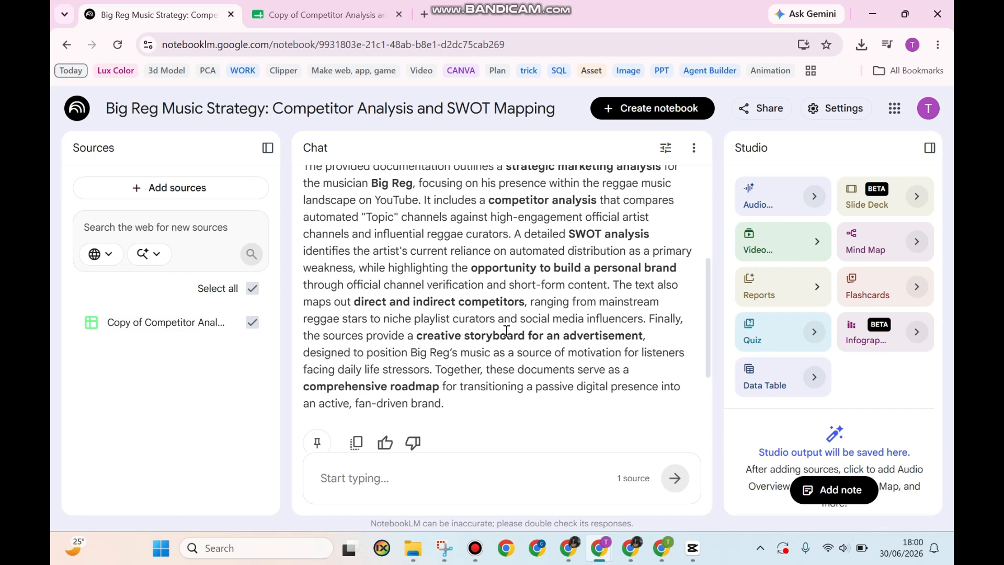
{"action": "scroll", "coordinate": [518, 331], "scroll_direction": "down", "scroll_amount": 2}
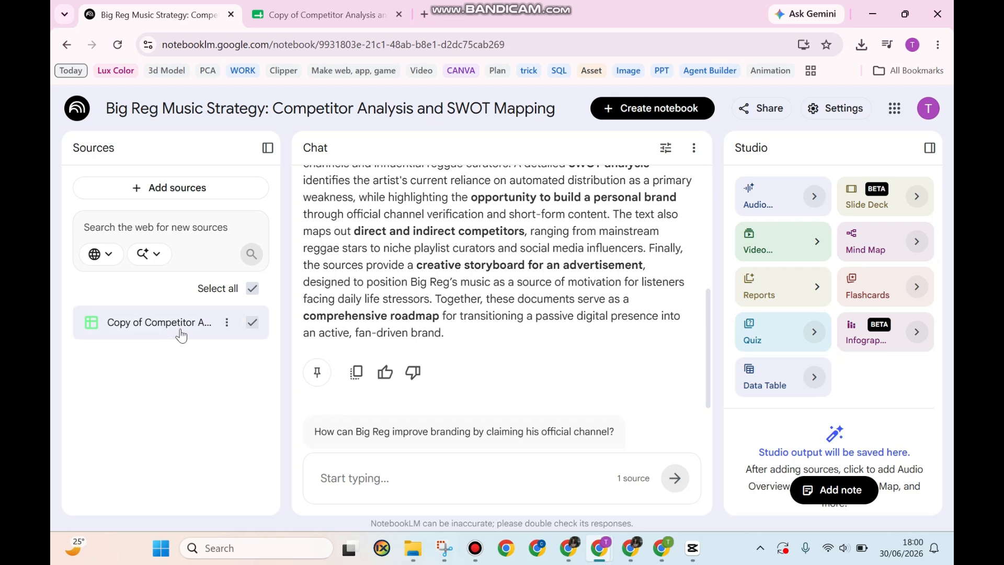
{"action": "scroll", "coordinate": [593, 381], "scroll_direction": "down", "scroll_amount": 2}
{"action": "scroll", "coordinate": [592, 381], "scroll_direction": "down", "scroll_amount": 3}
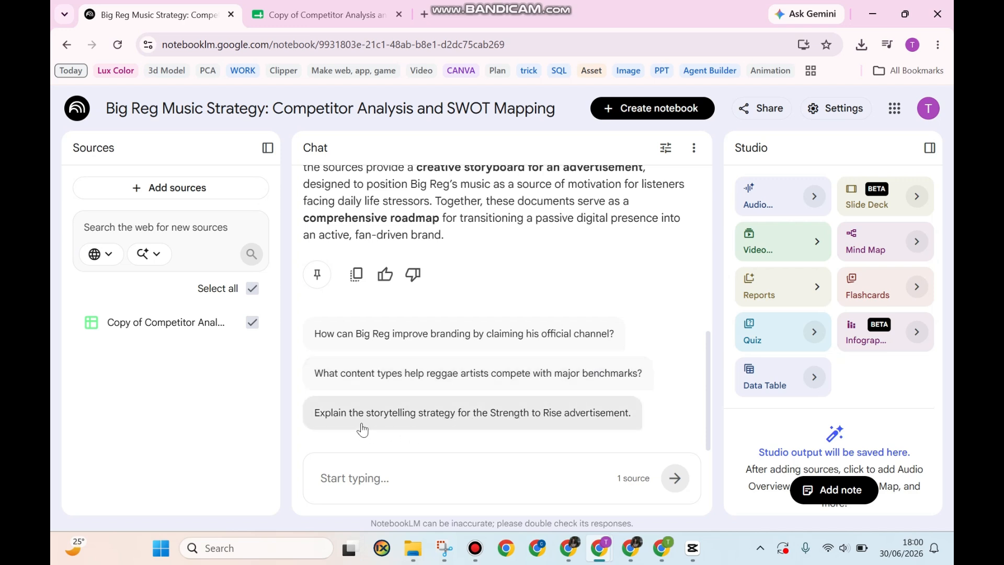
{"action": "left_click", "coordinate": [530, 419]}
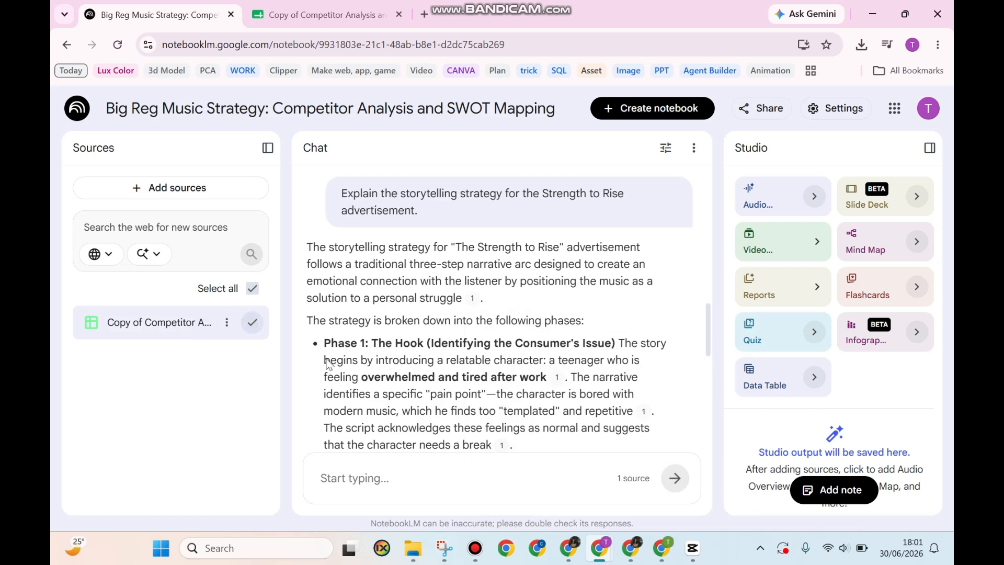
Review the chat answer and ask the suggested follow-up "Can you explain the role of the workout scene?".
{"action": "mouse_move", "coordinate": [470, 304]}
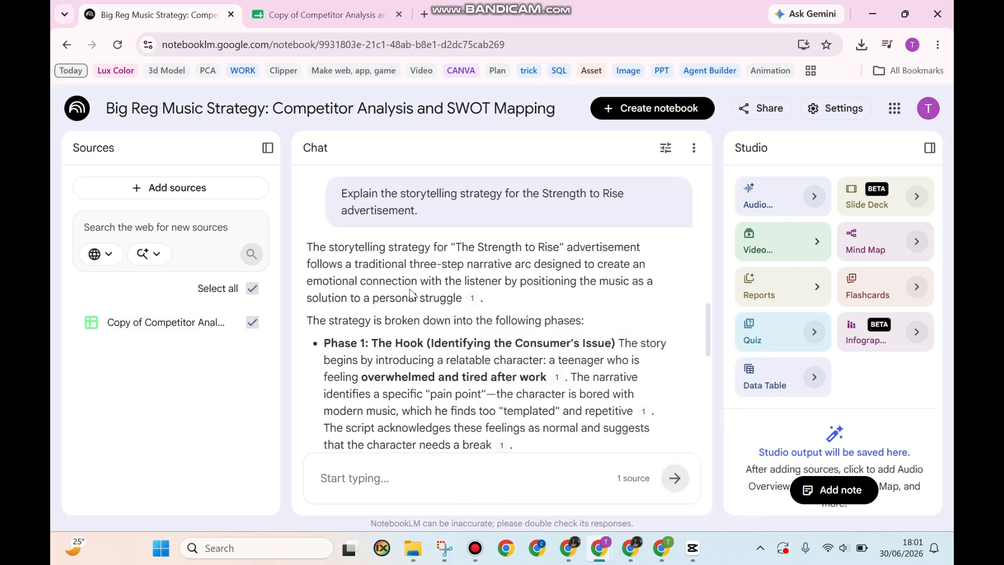
{"action": "scroll", "coordinate": [412, 292], "scroll_direction": "down", "scroll_amount": 10}
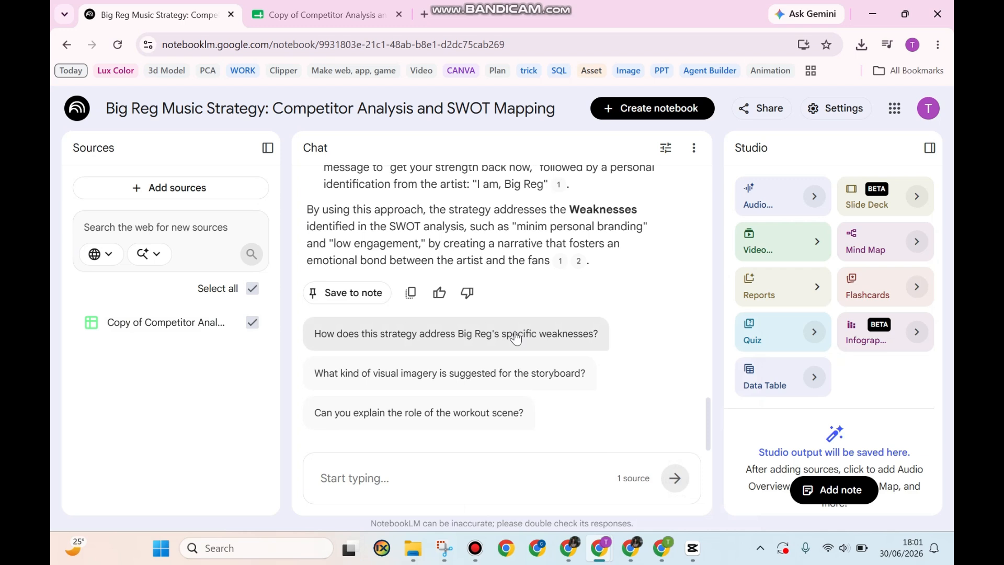
{"action": "left_click", "coordinate": [481, 413]}
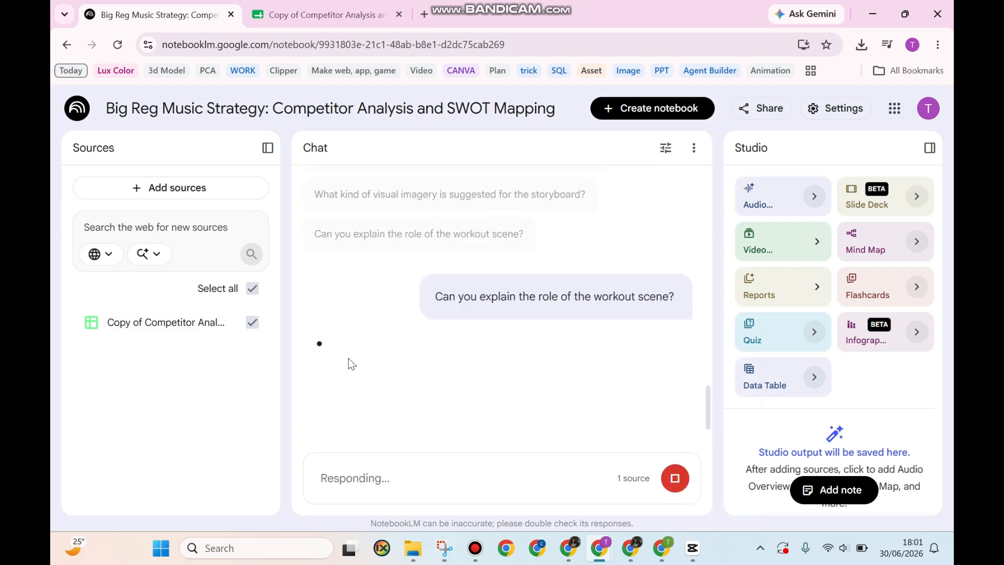
{"action": "scroll", "coordinate": [588, 326], "scroll_direction": "up", "scroll_amount": 3}
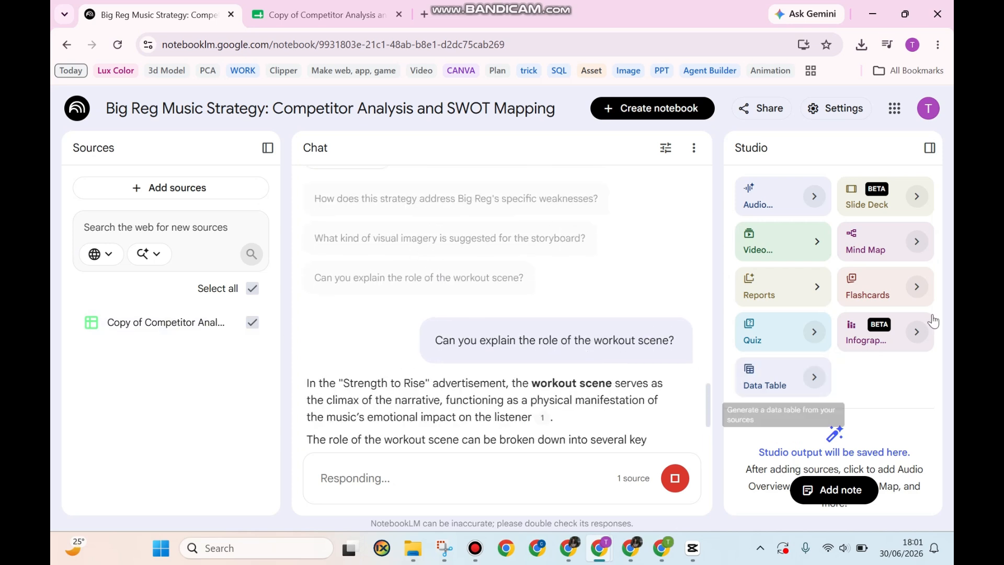
Generate a report in the suggested Strategic Optimization Plan format, keeping English (default) and the prefilled description.
{"action": "left_click", "coordinate": [819, 292]}
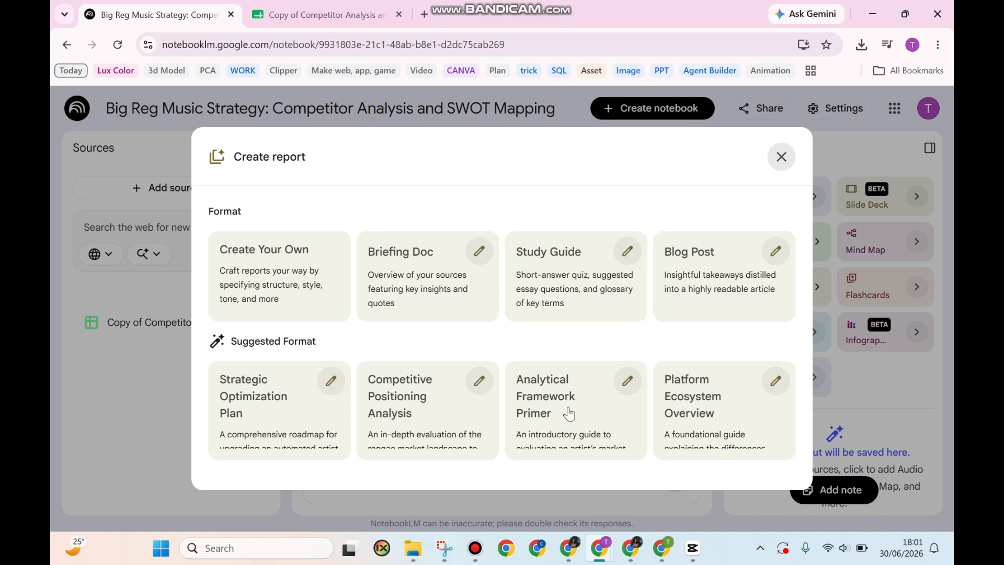
{"action": "key", "text": "Tab"}
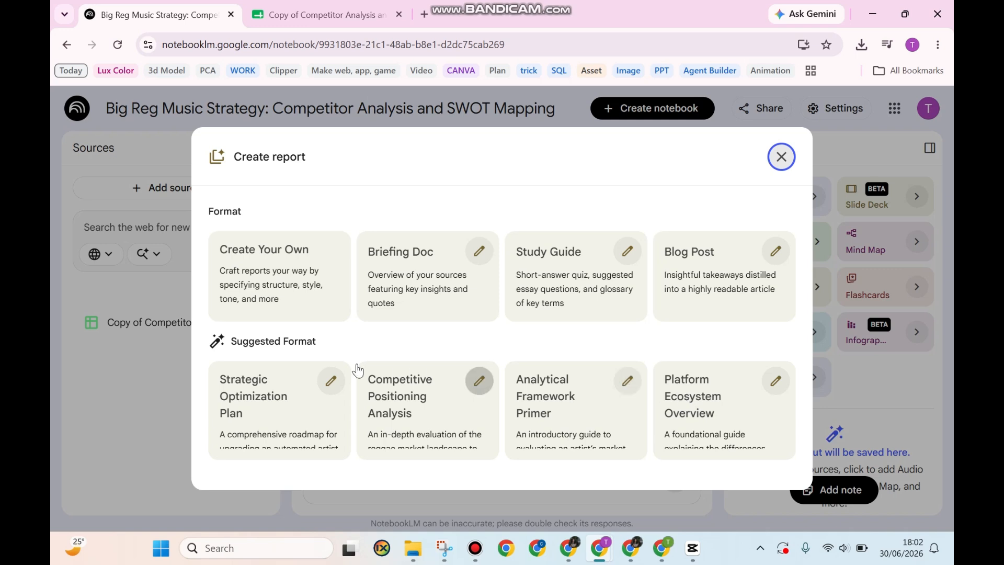
{"action": "left_click", "coordinate": [330, 381]}
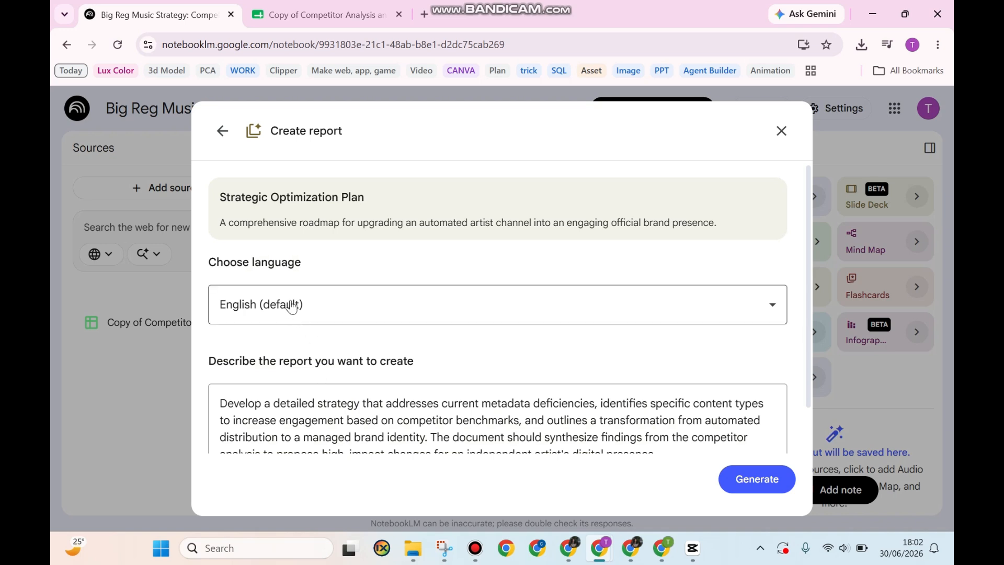
{"action": "scroll", "coordinate": [292, 310], "scroll_direction": "down", "scroll_amount": 1}
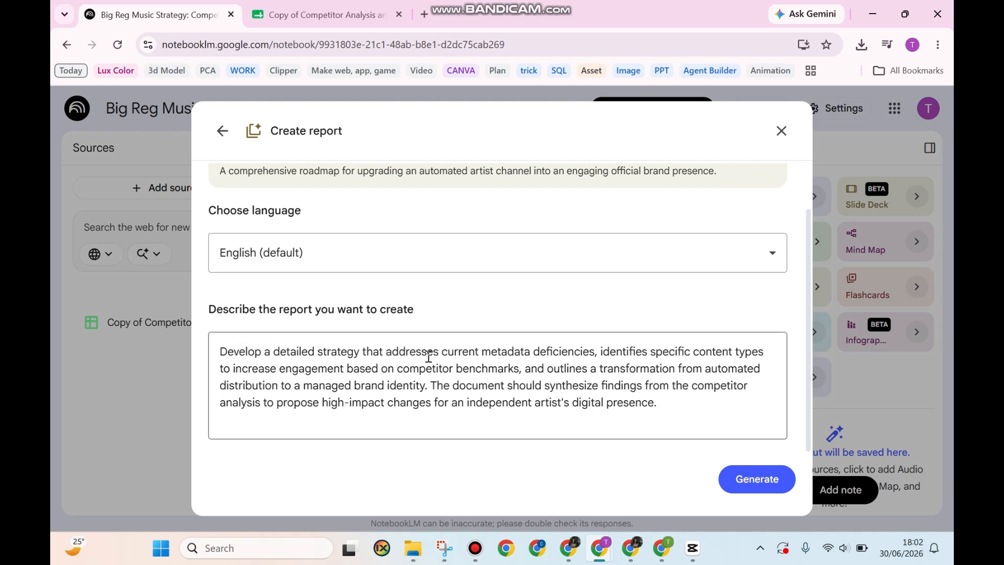
{"action": "left_click", "coordinate": [756, 480]}
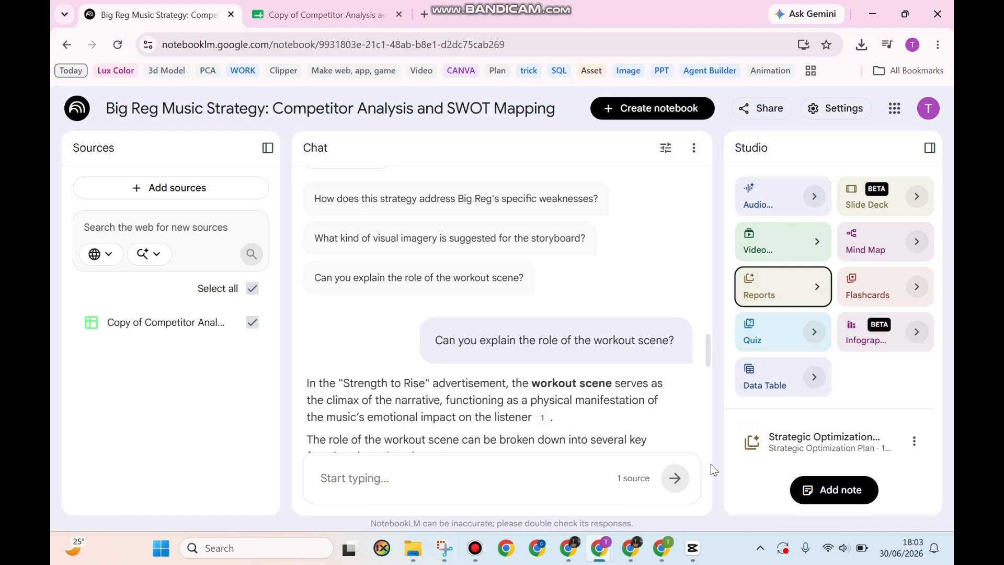
Open the generated Strategic Optimization Plan report, skim its content and export it to Google Docs.
{"action": "left_click", "coordinate": [773, 442]}
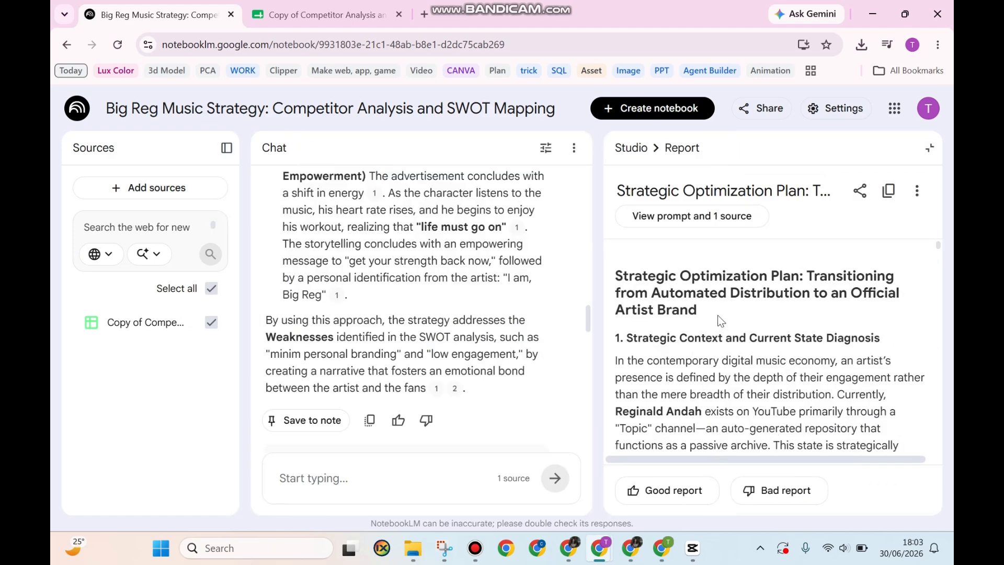
{"action": "scroll", "coordinate": [714, 317], "scroll_direction": "down", "scroll_amount": 5}
{"action": "scroll", "coordinate": [712, 319], "scroll_direction": "down", "scroll_amount": 2}
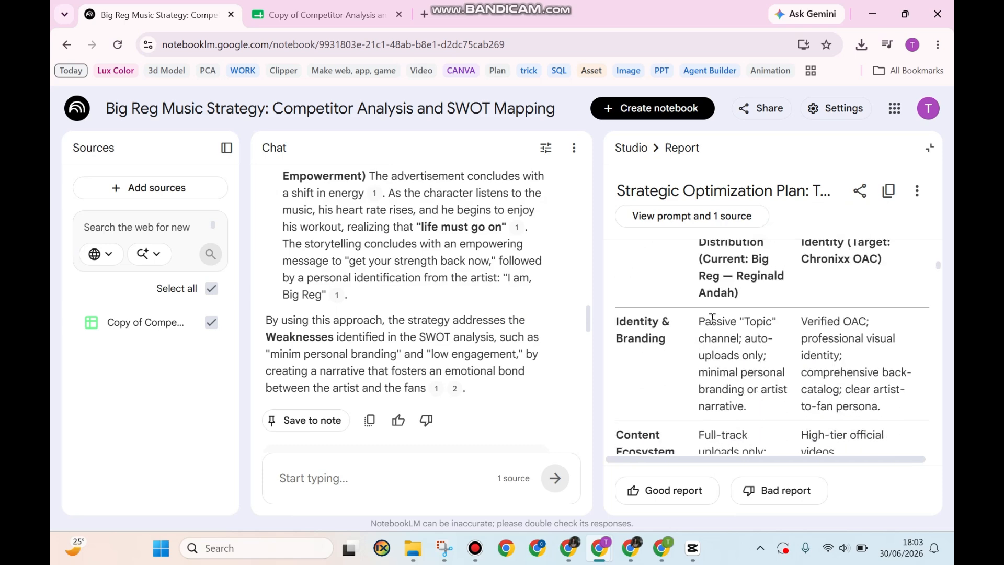
{"action": "scroll", "coordinate": [712, 320], "scroll_direction": "up", "scroll_amount": 8}
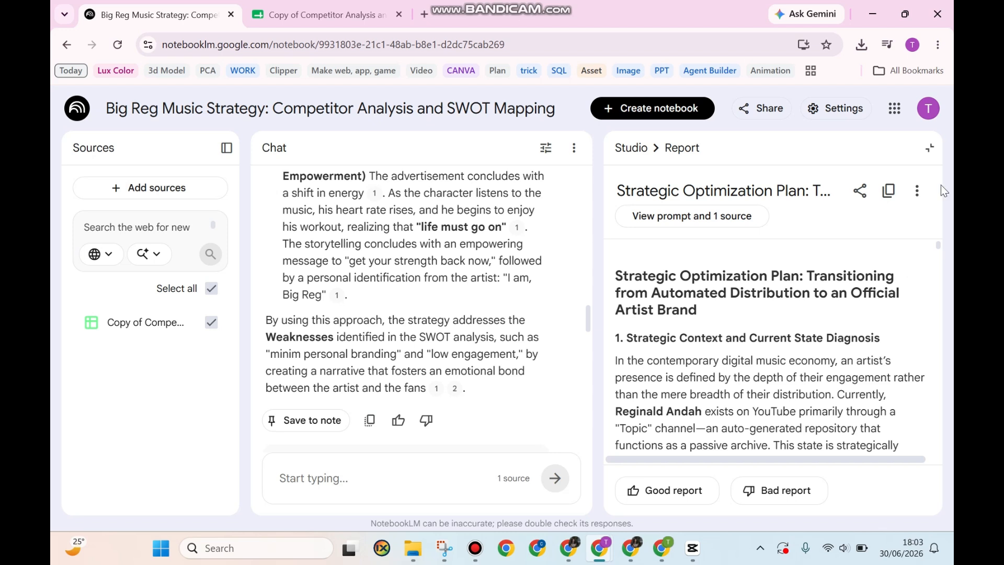
{"action": "left_click", "coordinate": [918, 192]}
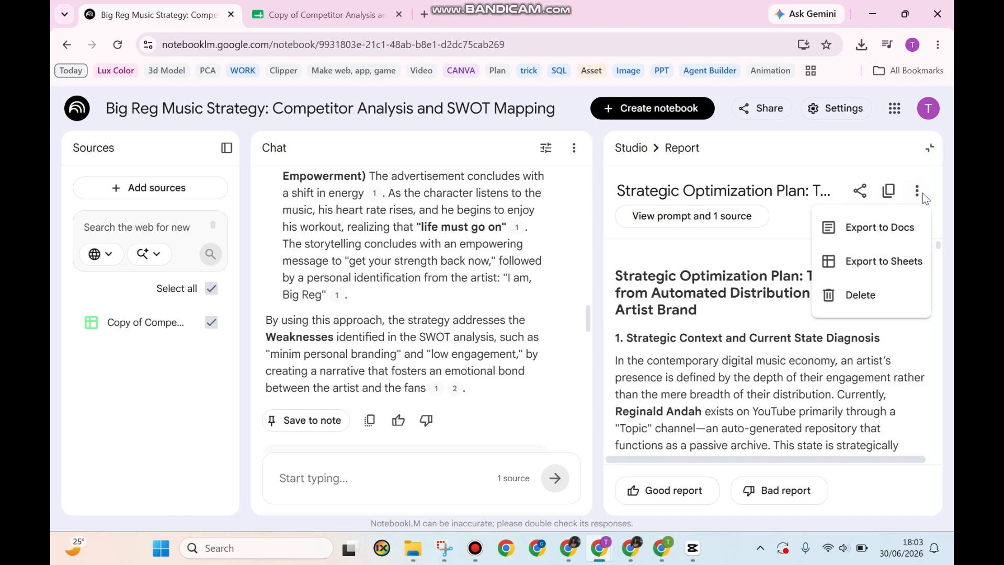
{"action": "left_click", "coordinate": [892, 231]}
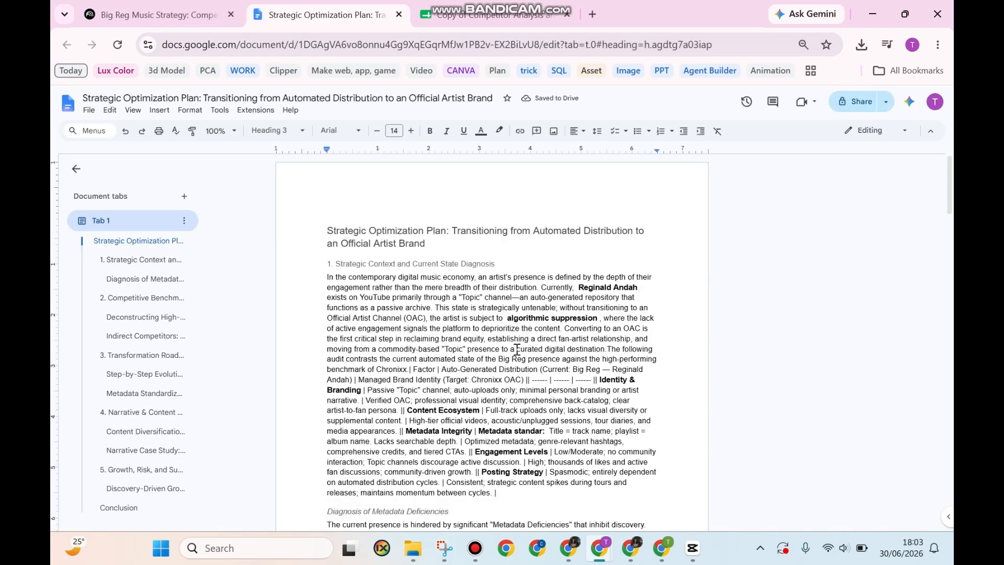
Read the exported Google Docs report through to its conclusion and switch back to the NotebookLM notebook.
{"action": "scroll", "coordinate": [517, 349], "scroll_direction": "down", "scroll_amount": 3}
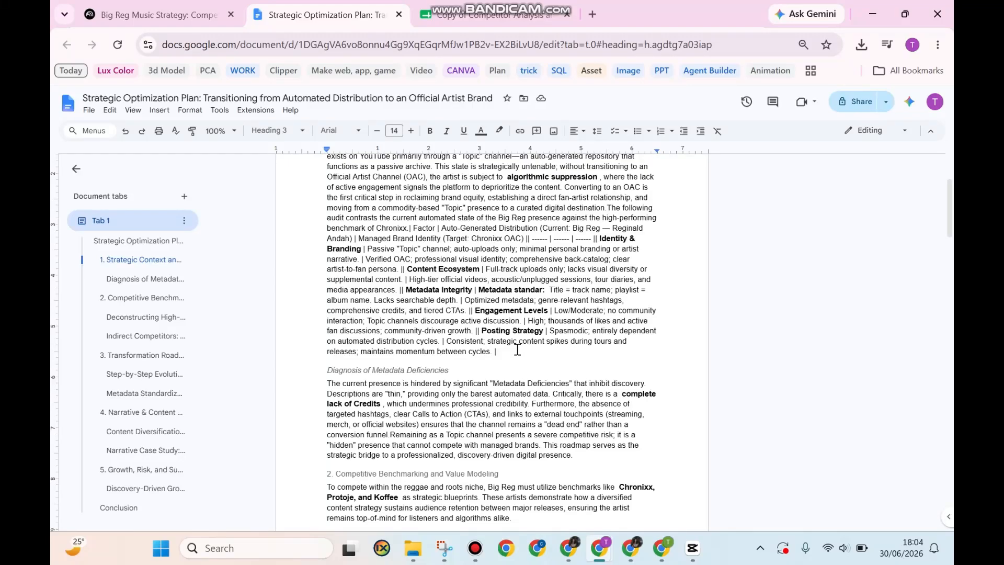
{"action": "scroll", "coordinate": [517, 349], "scroll_direction": "down", "scroll_amount": 20}
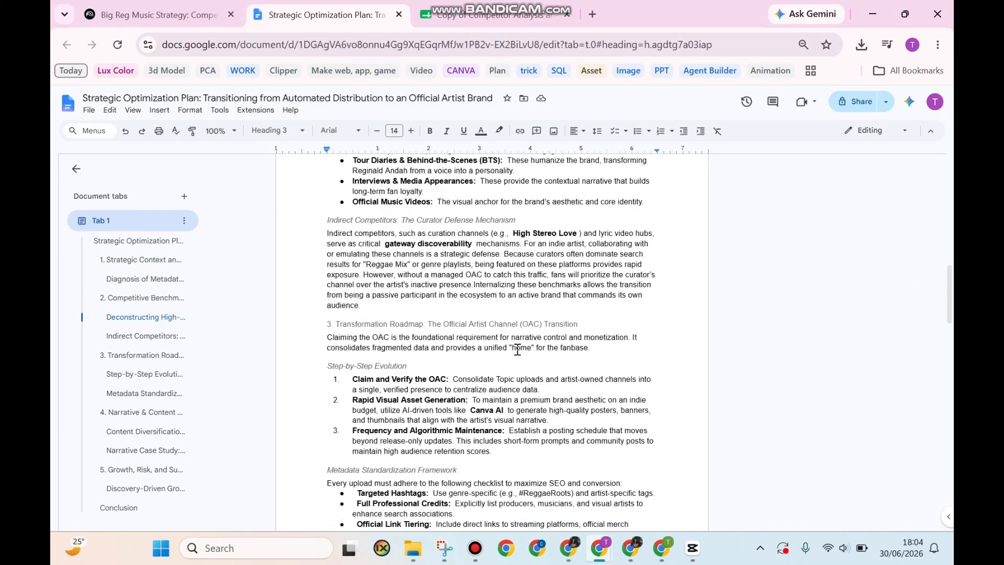
{"action": "scroll", "coordinate": [517, 349], "scroll_direction": "down", "scroll_amount": 10}
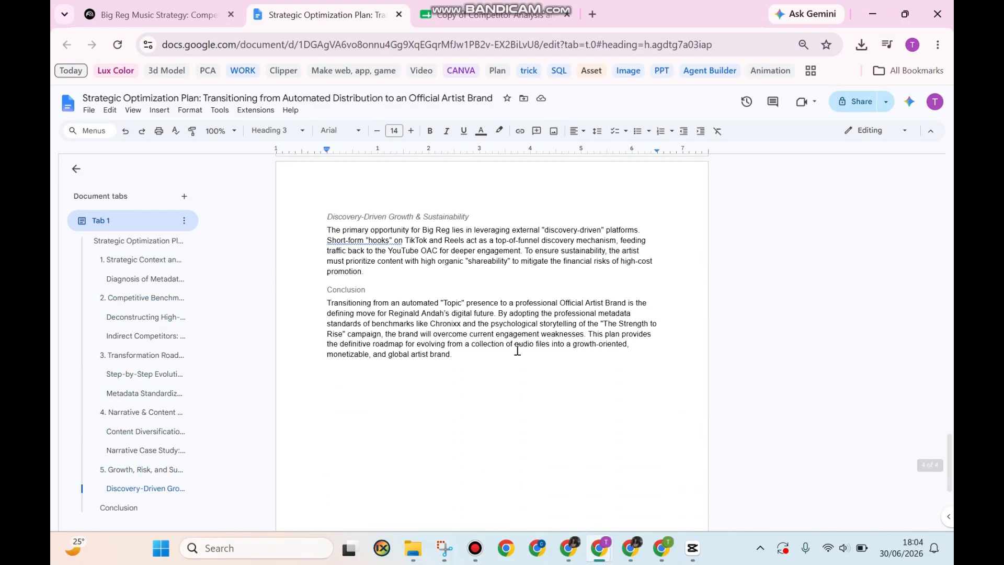
{"action": "left_click", "coordinate": [448, 26]}
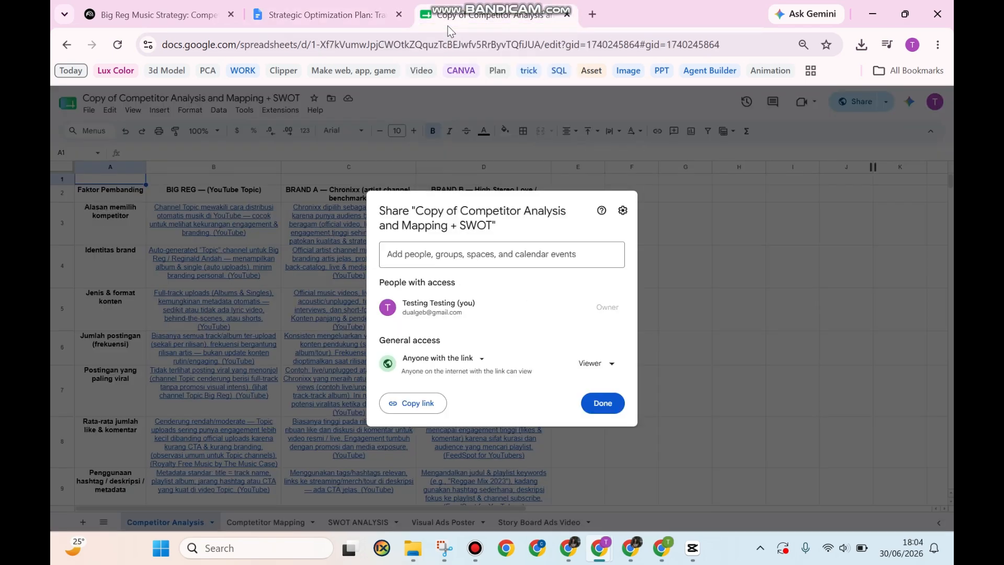
{"action": "left_click", "coordinate": [157, 15]}
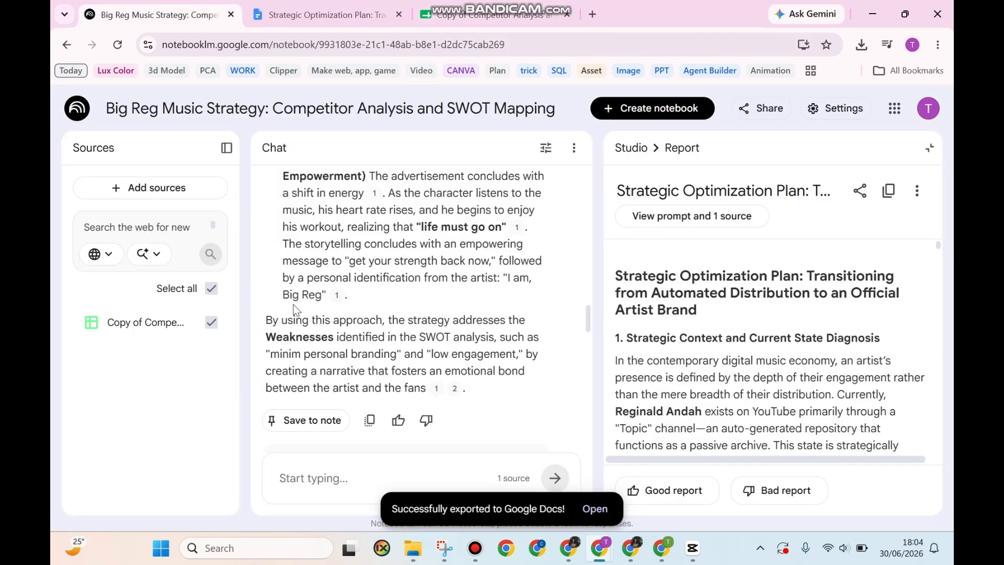